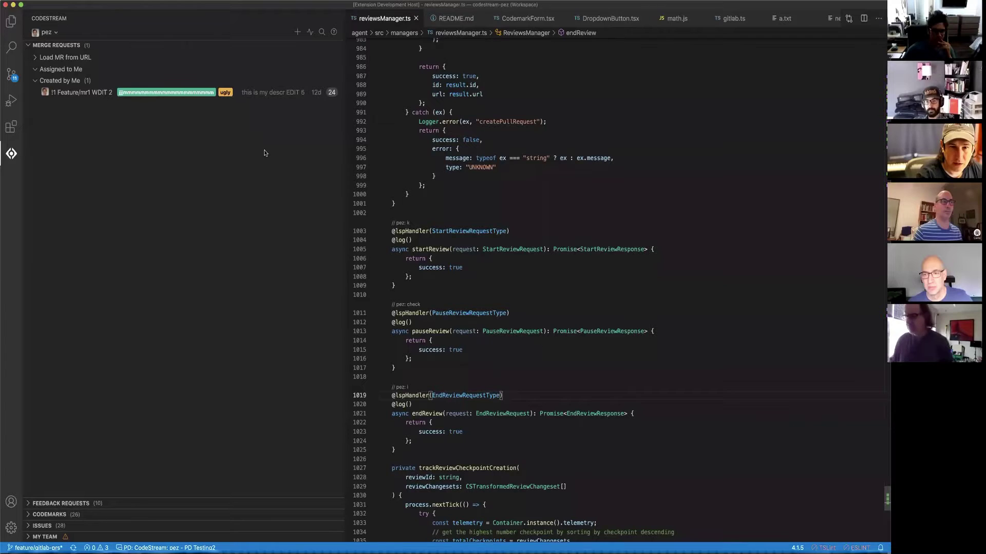
# Step: Open the 'Feature/mr1 WDIT 2' merge request listed under Created by Me
pyautogui.click(81, 92)
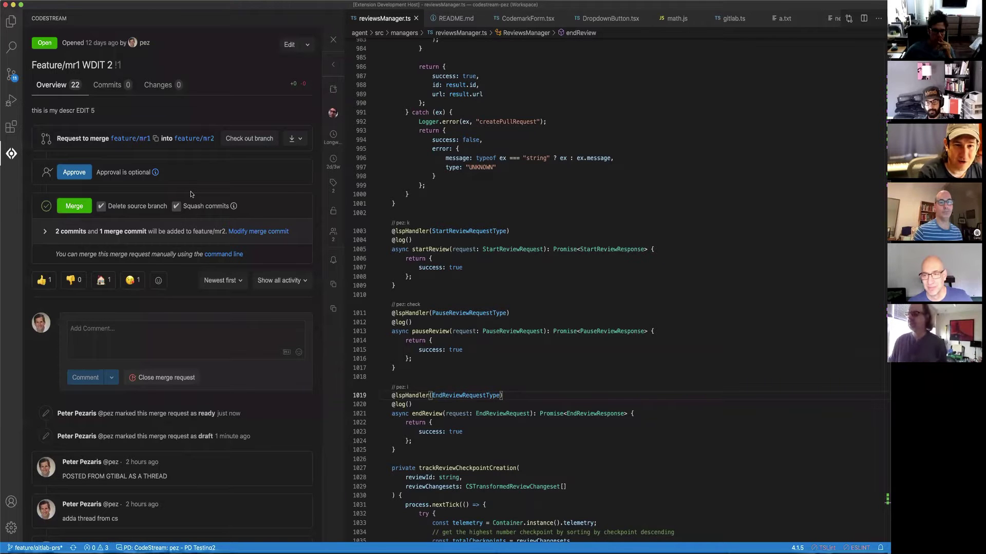
pyautogui.scroll(-2, 128, 338)
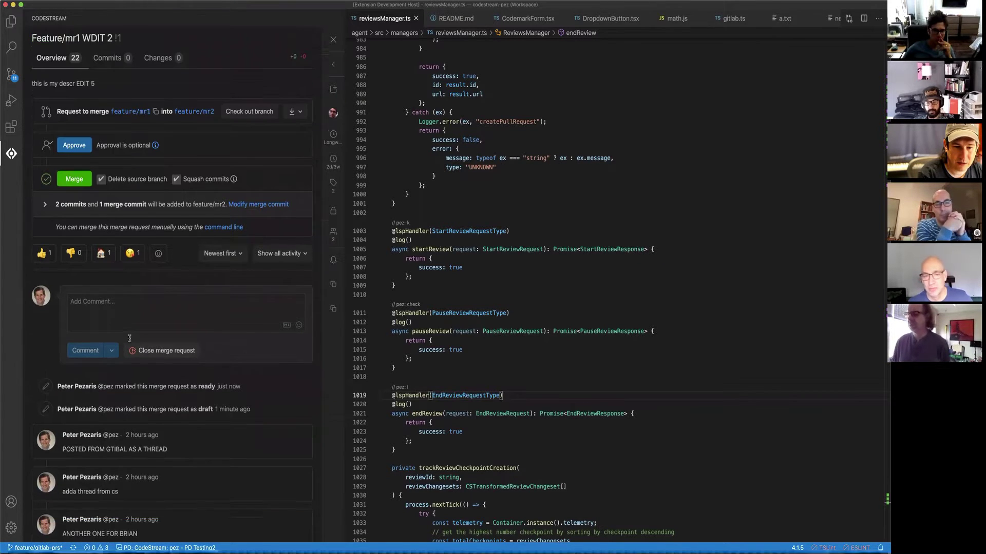
pyautogui.scroll(-3, 130, 339)
pyautogui.scroll(-2, 130, 339)
pyautogui.scroll(2, 129, 339)
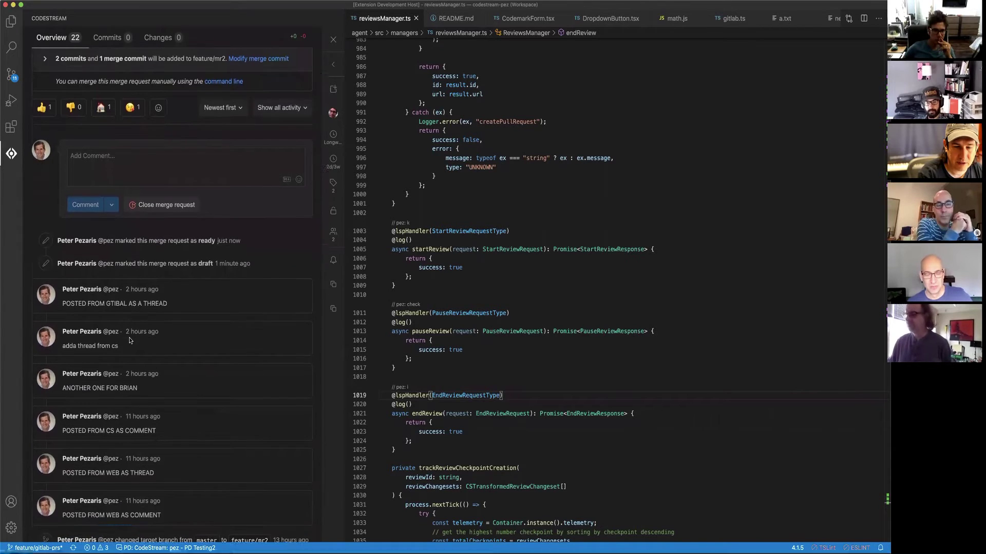
pyautogui.scroll(1, 129, 340)
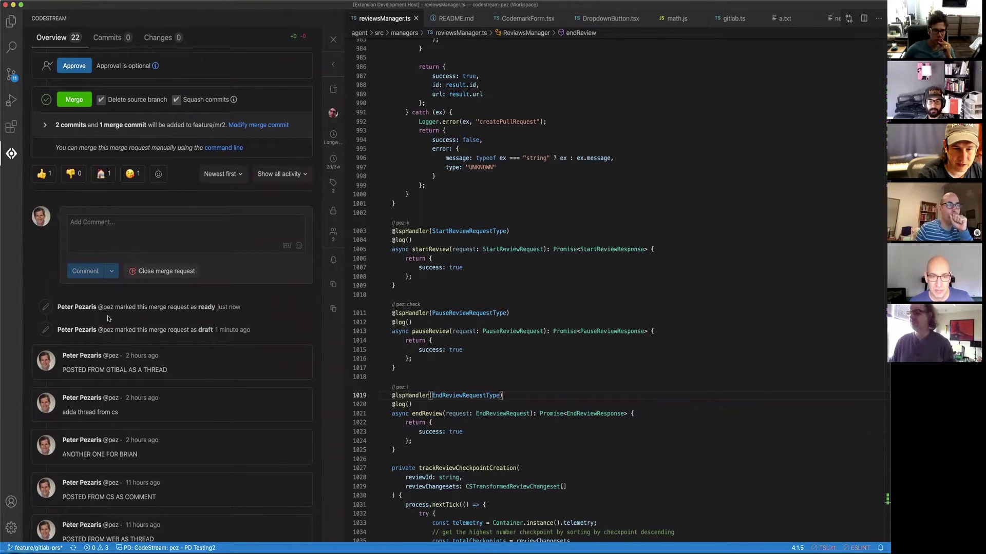
pyautogui.scroll(-1, 194, 340)
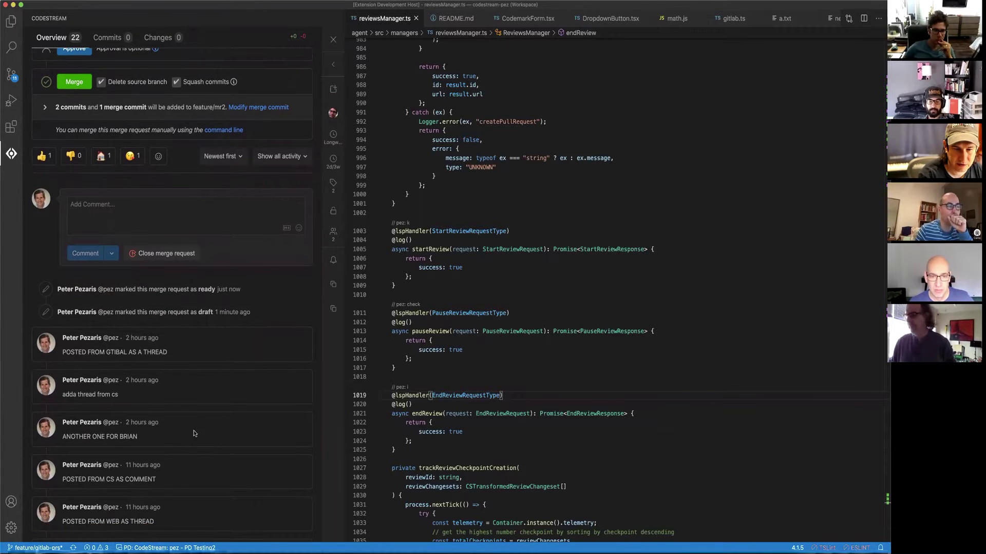
pyautogui.scroll(-5, 206, 342)
pyautogui.scroll(-3, 206, 343)
pyautogui.scroll(-5, 206, 341)
pyautogui.scroll(-5, 205, 342)
pyautogui.scroll(-7, 206, 342)
pyautogui.scroll(-7, 206, 342)
pyautogui.scroll(-7, 177, 270)
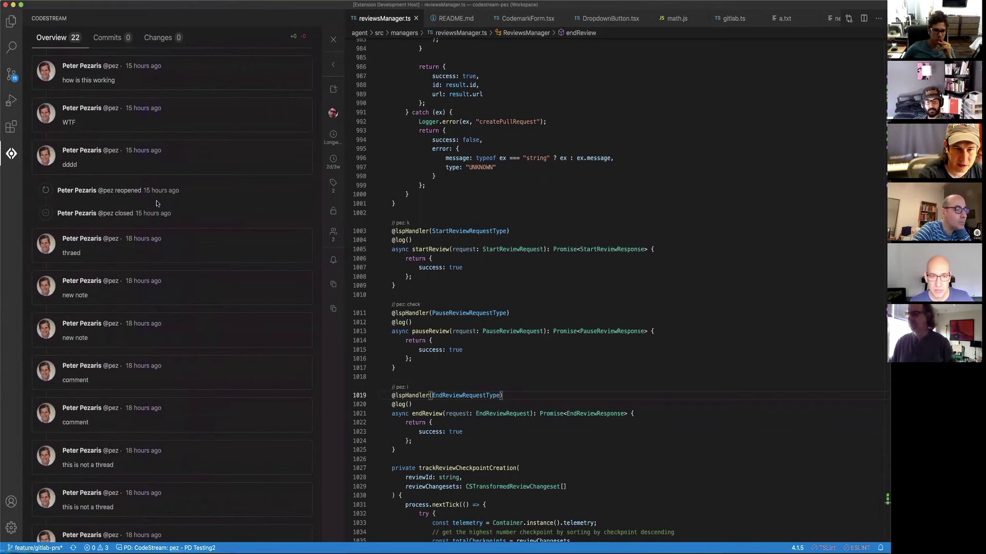
pyautogui.scroll(-7, 189, 338)
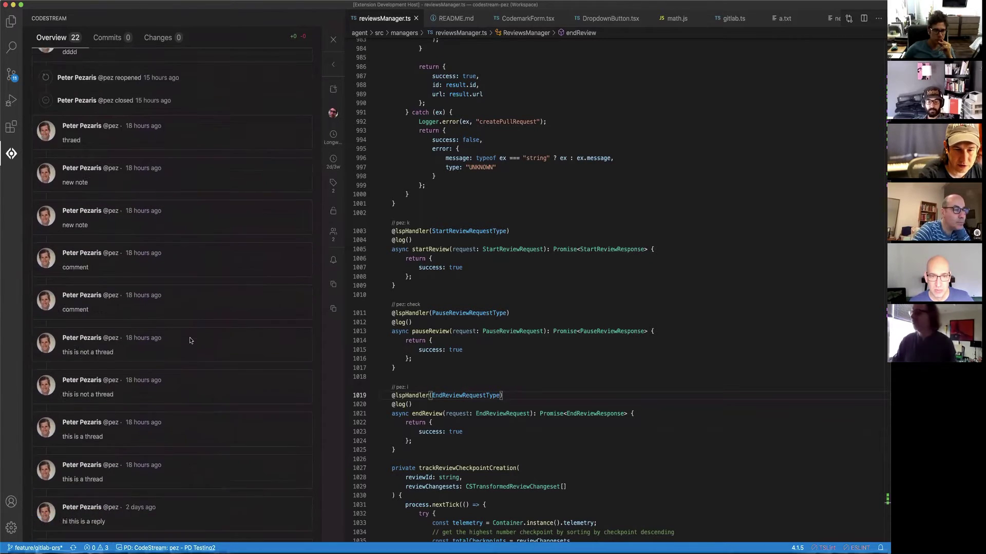
pyautogui.scroll(-12, 190, 338)
pyautogui.scroll(-5, 190, 338)
pyautogui.scroll(-3, 190, 337)
pyautogui.scroll(-5, 189, 337)
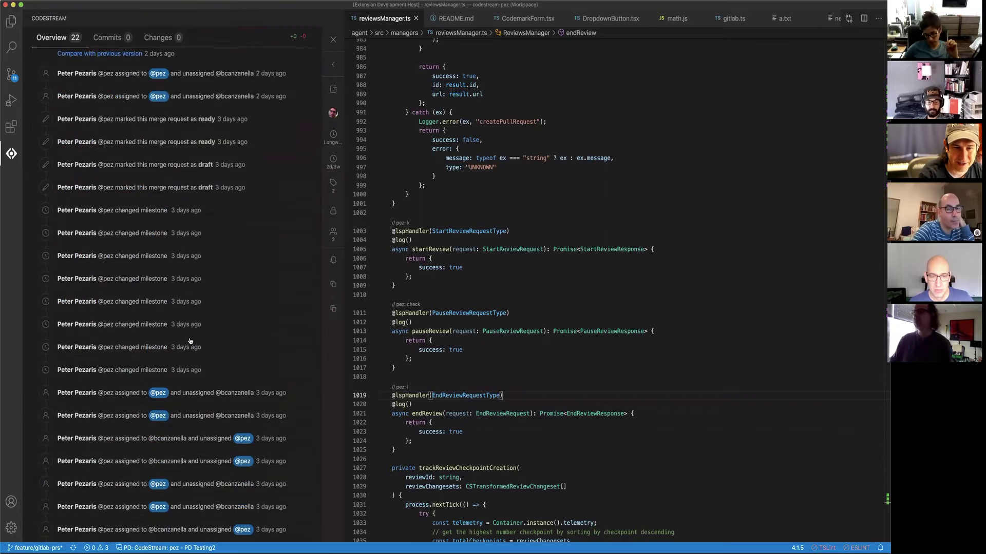
pyautogui.scroll(-5, 189, 338)
pyautogui.scroll(-5, 190, 337)
pyautogui.scroll(-2, 190, 337)
pyautogui.scroll(-4, 189, 337)
pyautogui.scroll(-4, 190, 338)
pyautogui.scroll(-5, 190, 337)
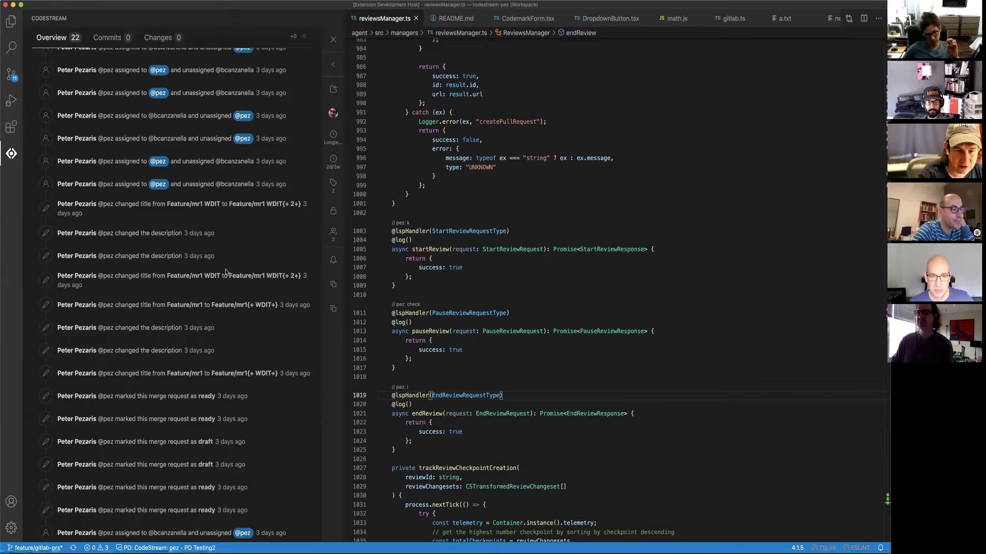
pyautogui.scroll(-2, 222, 262)
pyautogui.scroll(-2, 223, 265)
pyautogui.scroll(-1, 226, 269)
pyautogui.scroll(-3, 216, 247)
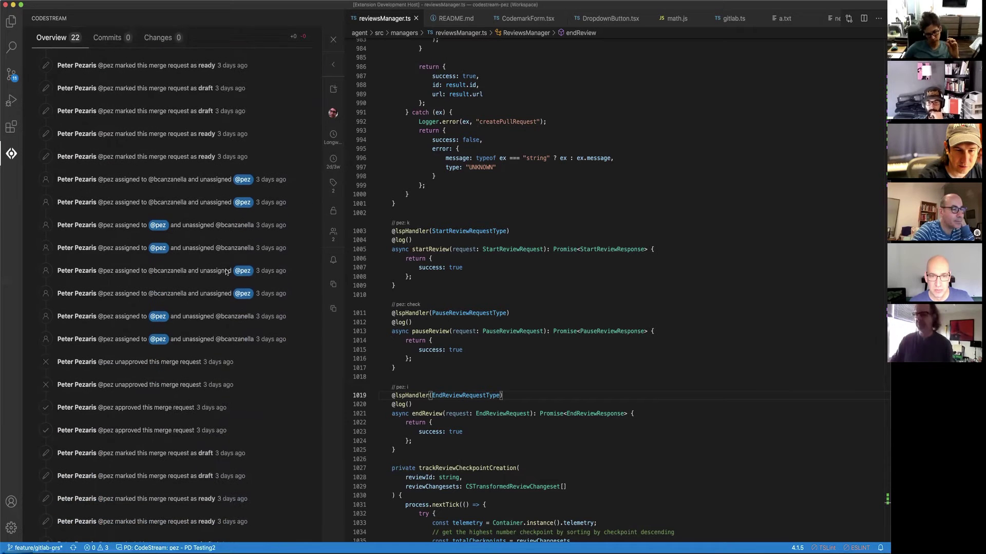
pyautogui.scroll(-5, 193, 201)
pyautogui.scroll(-2, 173, 162)
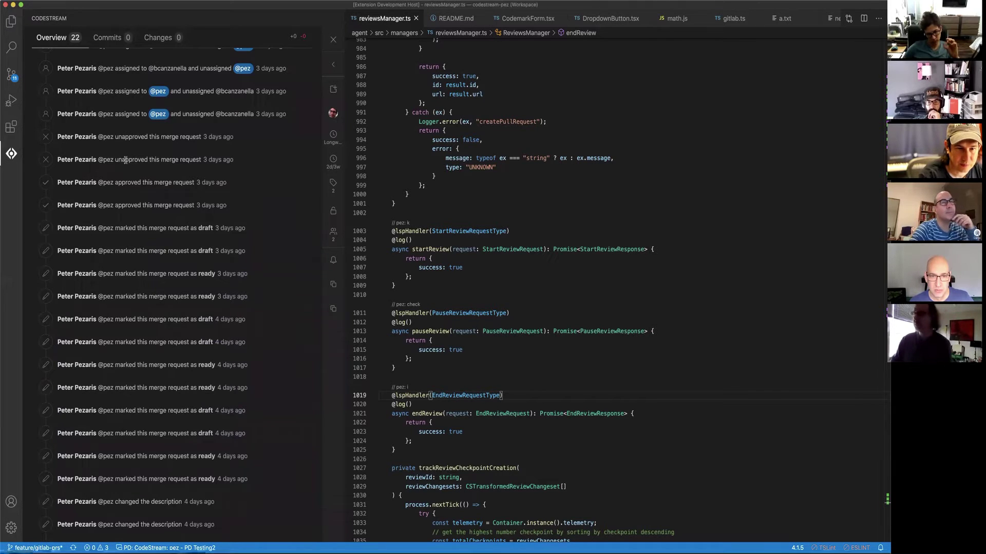
pyautogui.scroll(-2, 136, 200)
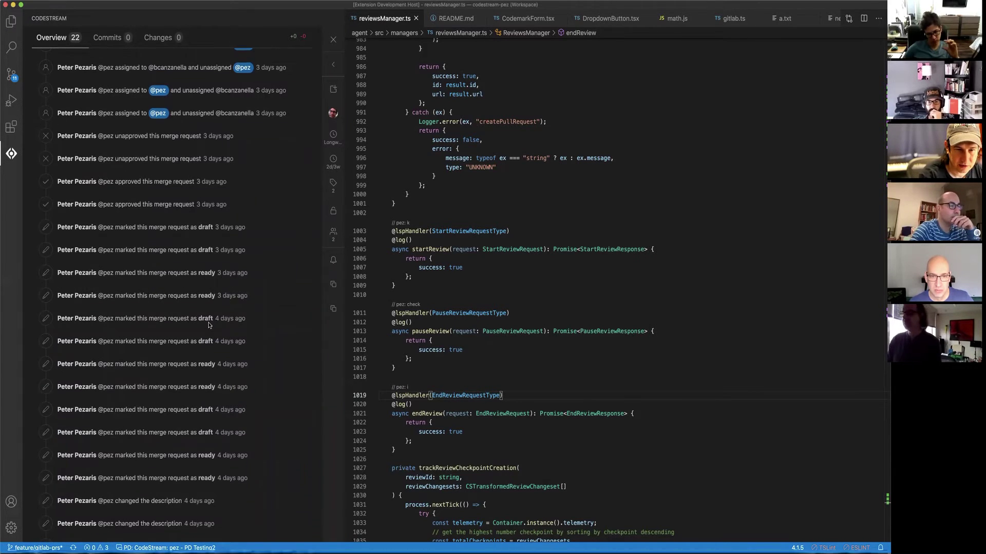
pyautogui.scroll(-3, 154, 231)
pyautogui.scroll(-2, 178, 269)
pyautogui.scroll(-3, 201, 308)
pyautogui.scroll(-3, 207, 324)
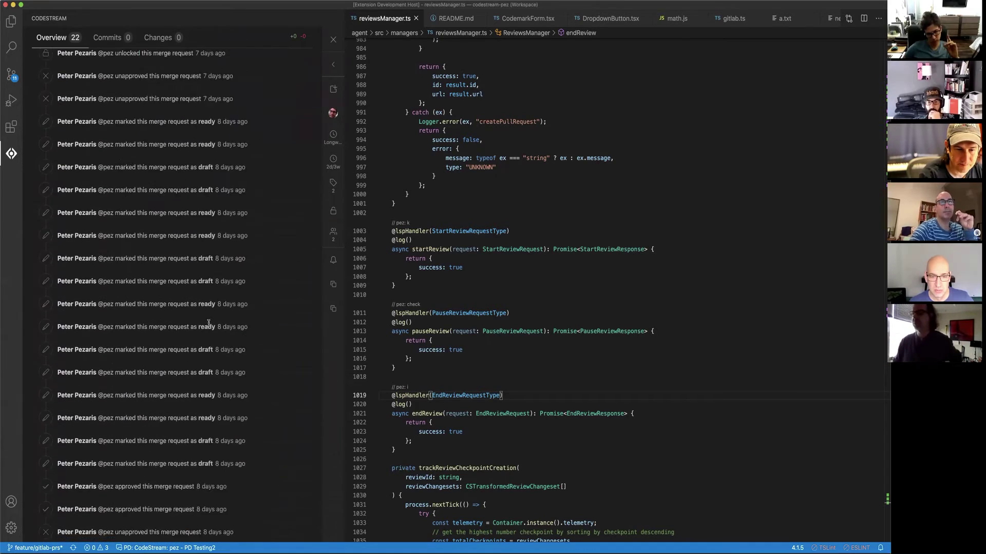
pyautogui.scroll(-3, 208, 324)
pyautogui.scroll(-3, 208, 324)
pyautogui.scroll(-3, 208, 324)
pyautogui.scroll(-3, 208, 325)
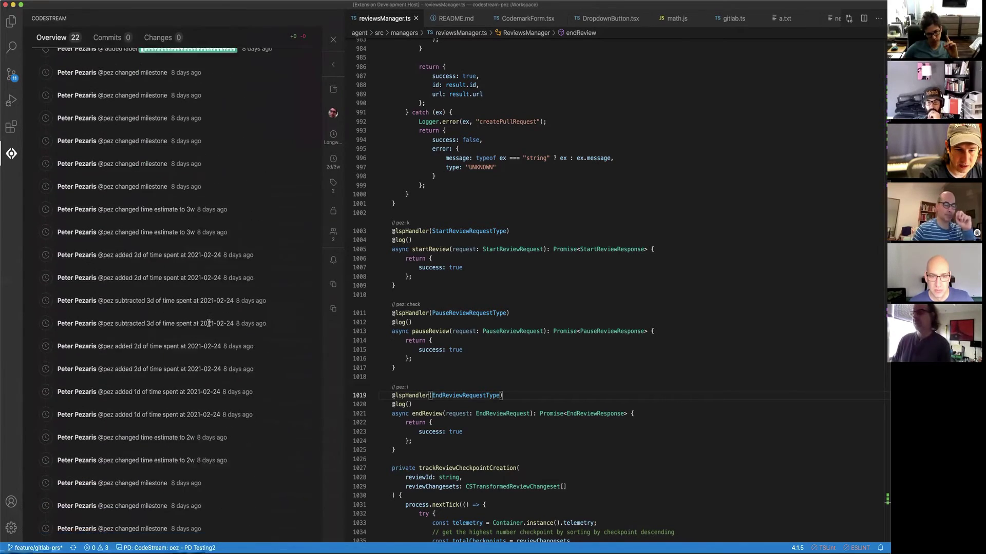
pyautogui.scroll(-3, 208, 324)
pyautogui.scroll(-3, 209, 324)
pyautogui.scroll(-3, 208, 323)
pyautogui.scroll(3, 208, 323)
pyautogui.scroll(3, 208, 325)
pyautogui.scroll(3, 208, 324)
pyautogui.scroll(5, 208, 324)
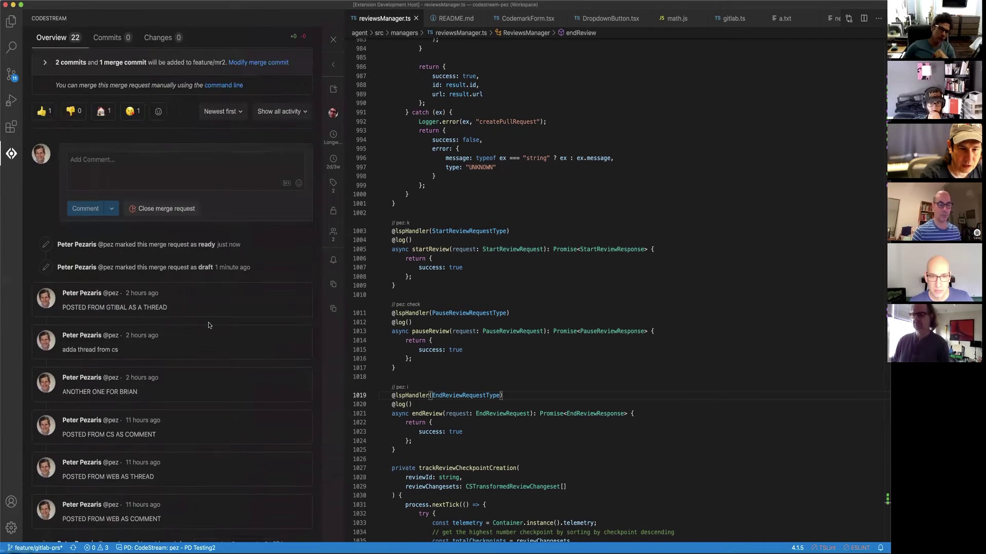
pyautogui.scroll(3, 207, 324)
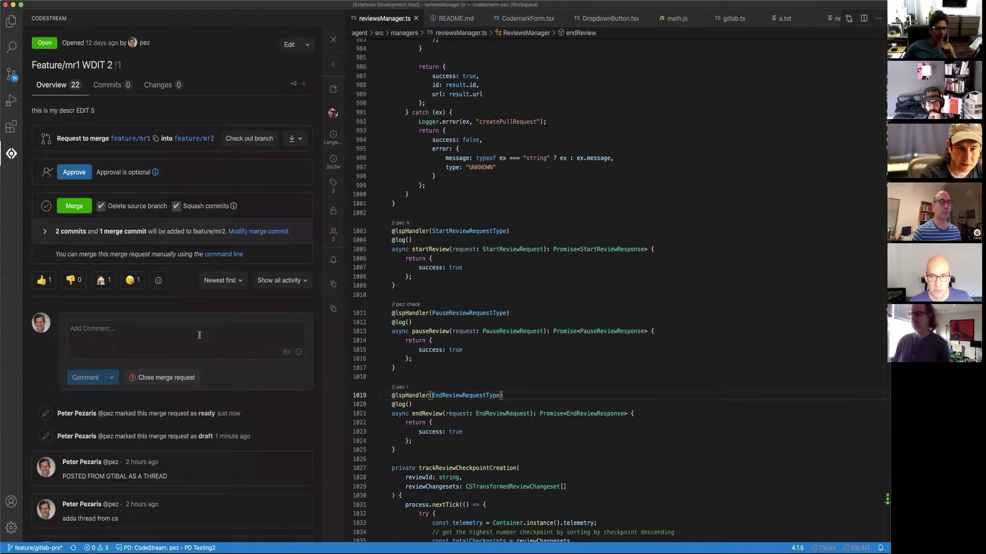
# Step: Place the cursor in the merge request's Add Comment box
pyautogui.click(199, 334)
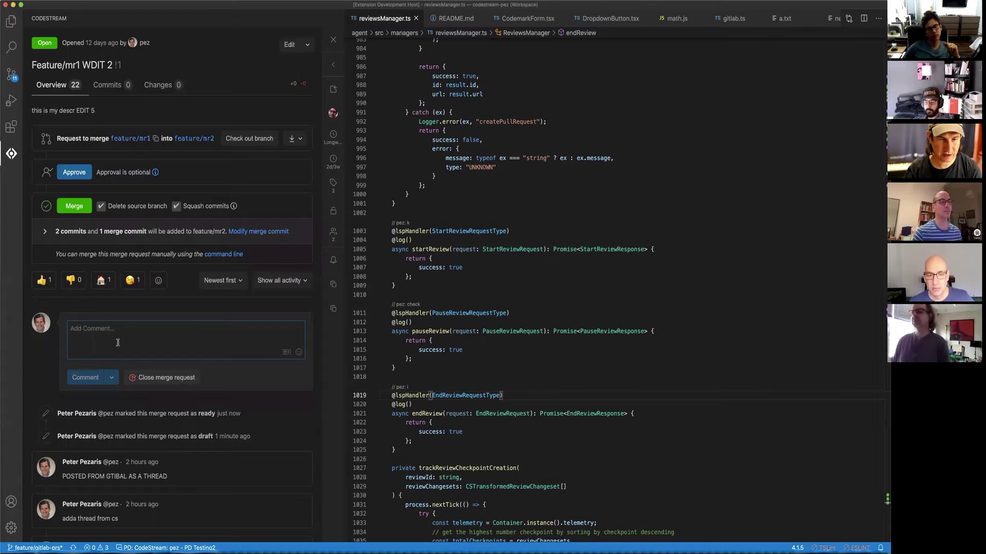
pyautogui.write('add a new comment')
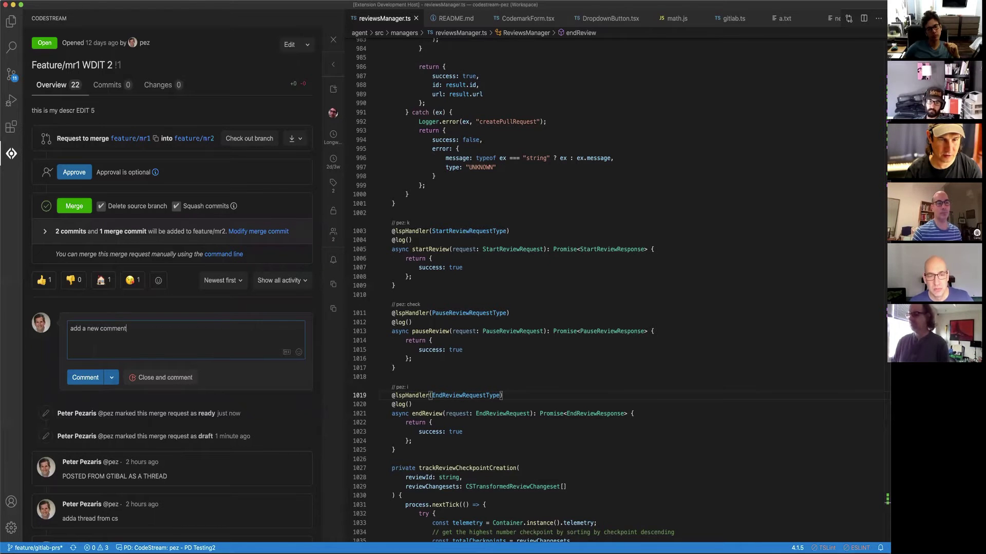
# Step: Show the posting options for the 'add a new comment' draft
pyautogui.click(110, 377)
pyautogui.click(99, 437)
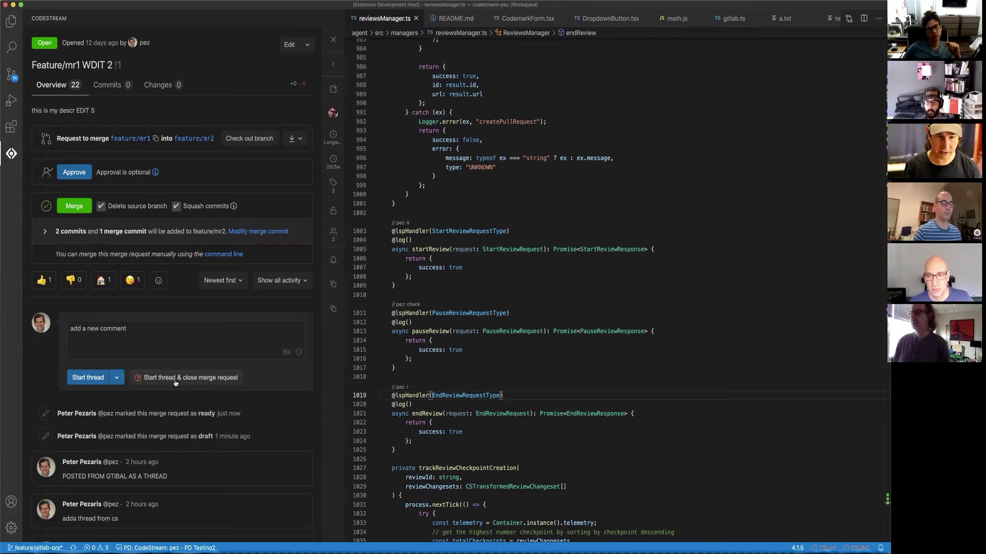
pyautogui.click(116, 377)
pyautogui.click(104, 396)
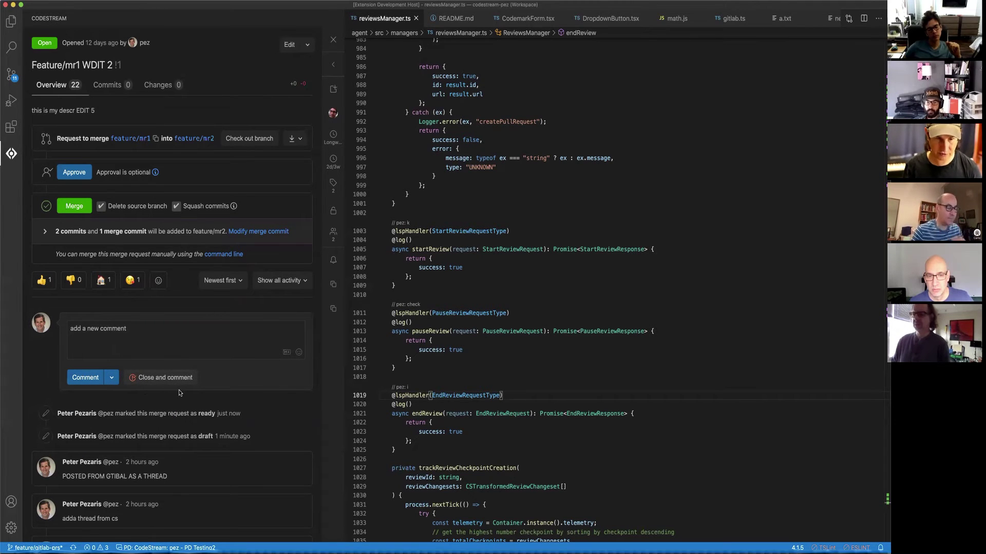
# Step: Select and delete all of the 'add a new comment' draft text
pyautogui.click(182, 345)
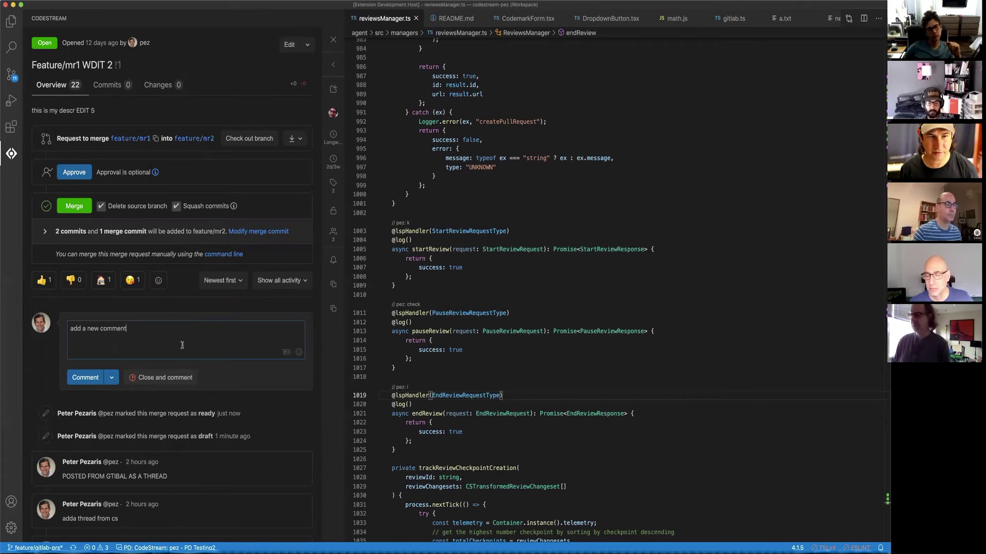
pyautogui.press('super+a')
pyautogui.press('BackSpace')
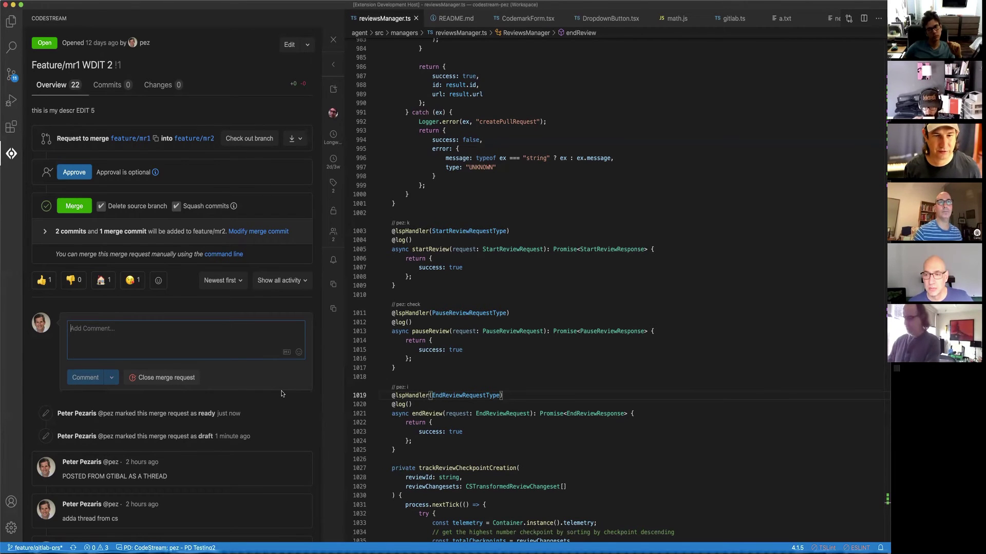
pyautogui.scroll(-2, 284, 416)
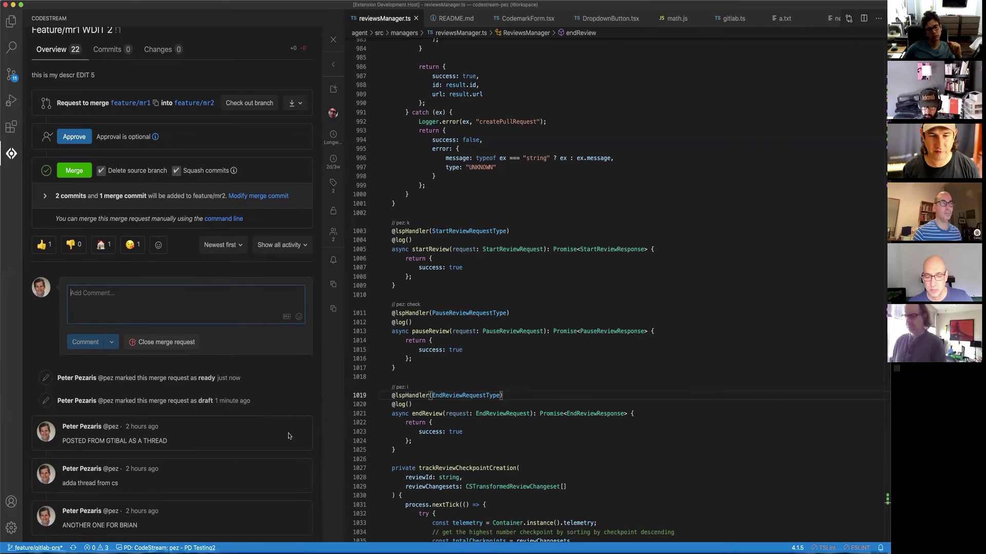